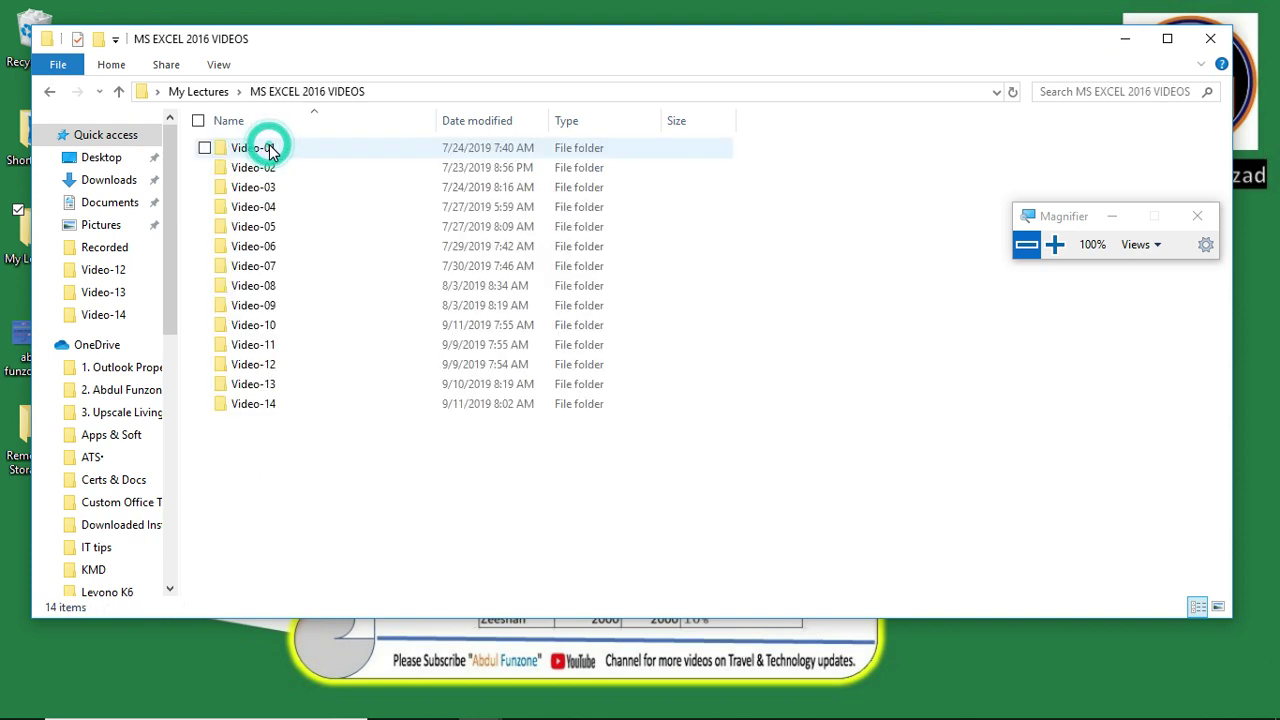
Step: Open the workbook "How to use AND operator in Excel 2016" from the Video-14 folder
double_click(253, 405)
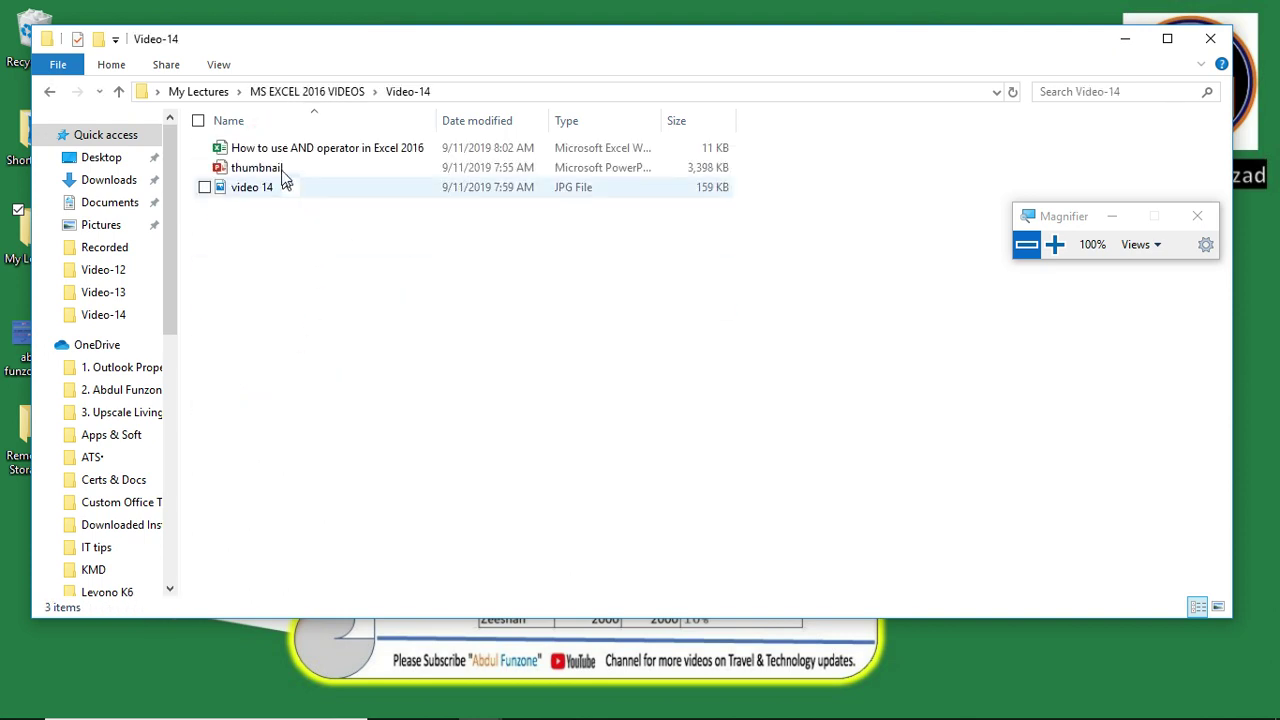
double_click(268, 150)
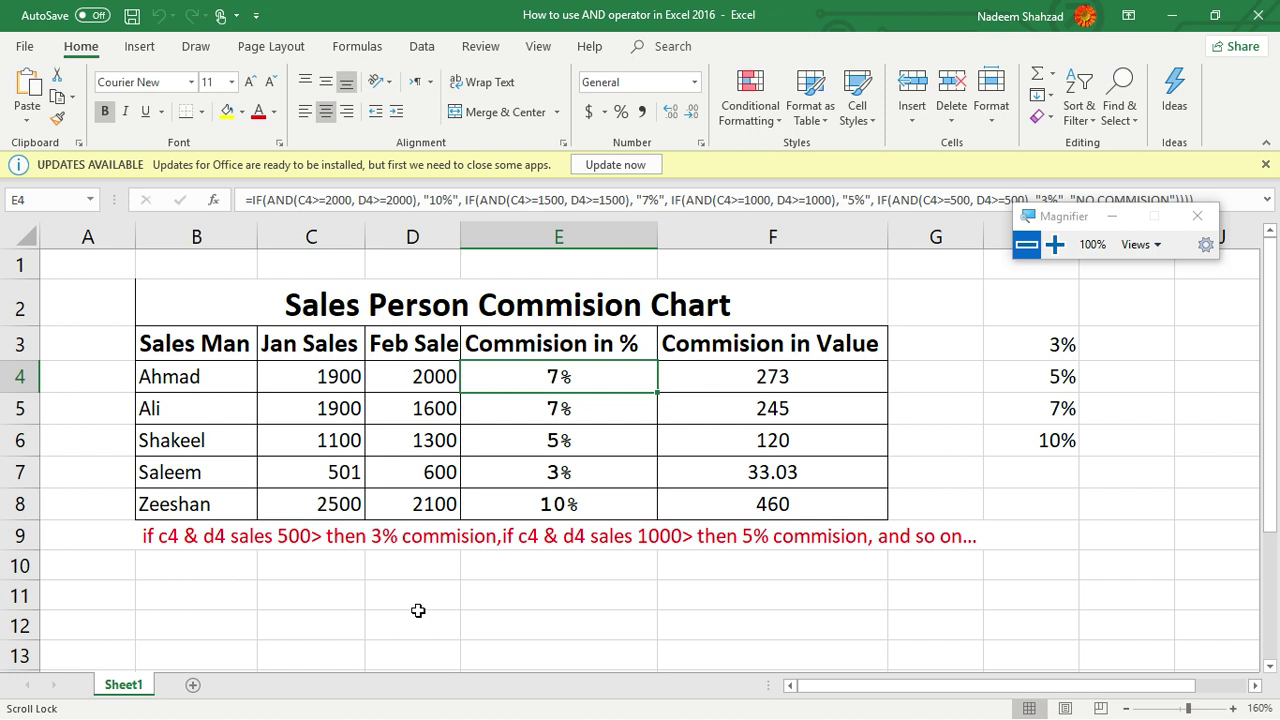
Step: Examine the commission rates listed from H3 and the nested IF/AND formula in E4 under screen magnification
click(1053, 344)
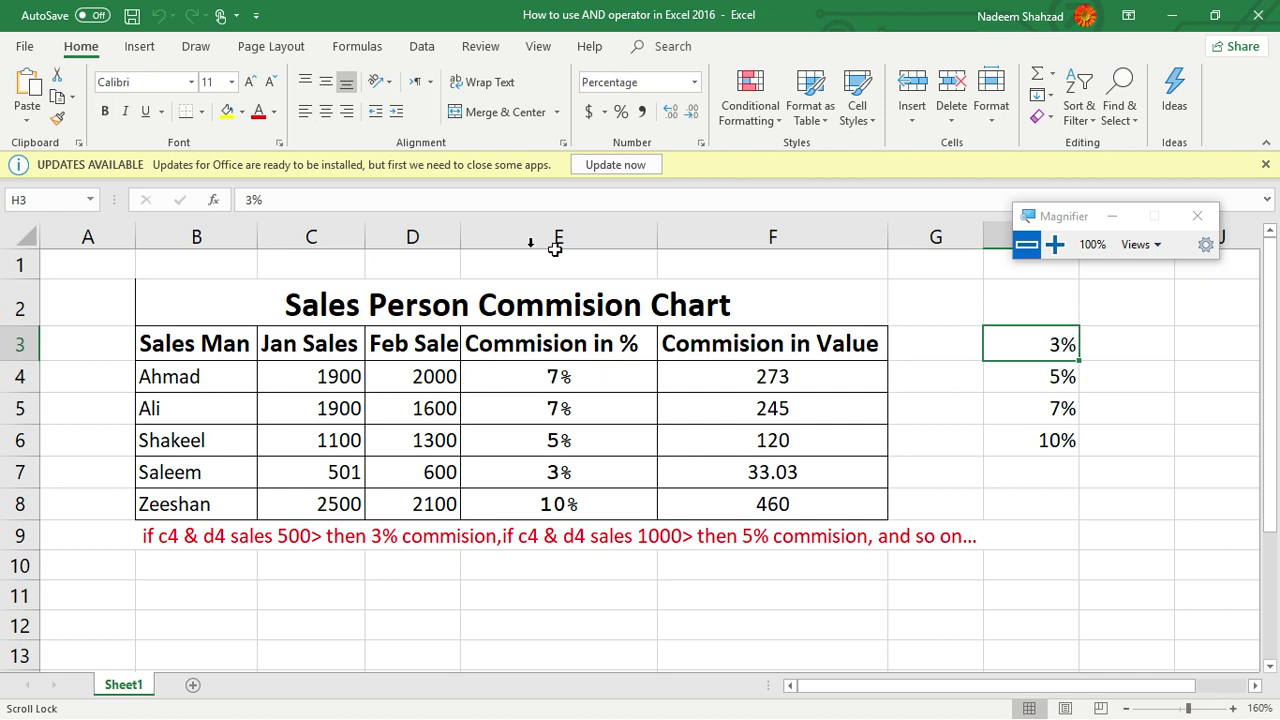
click(581, 376)
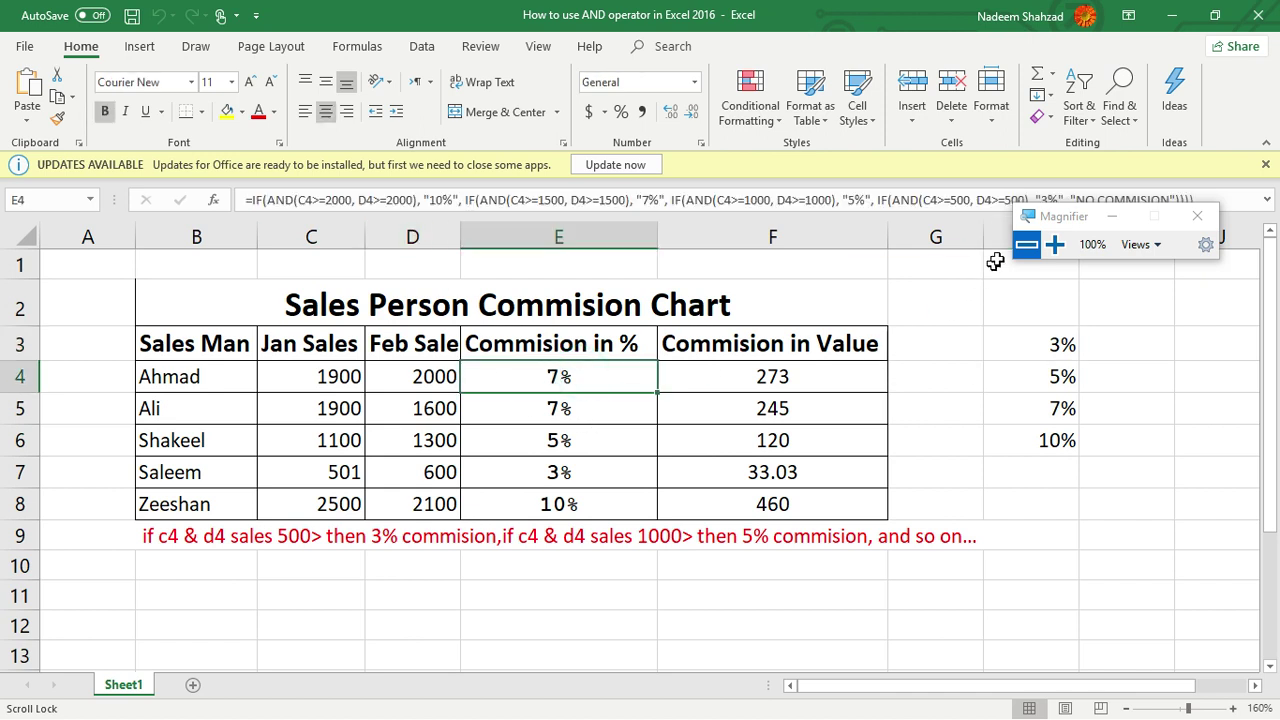
click(1055, 245)
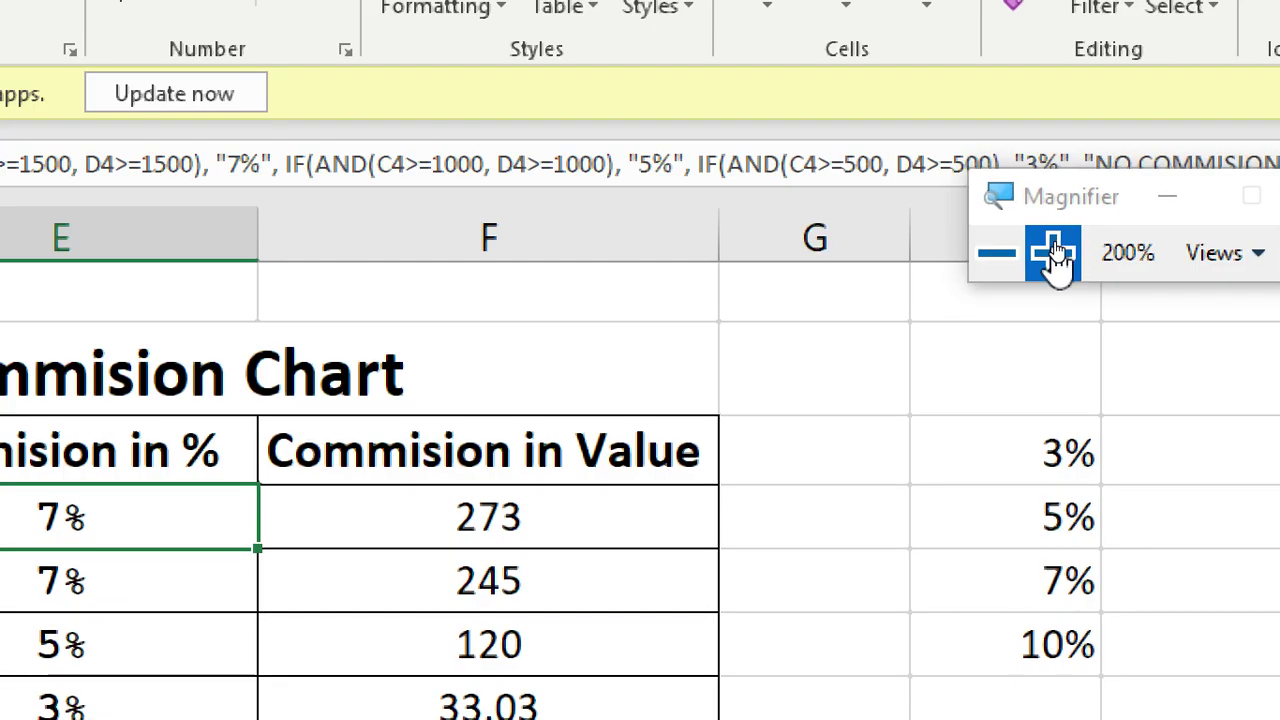
click(1055, 250)
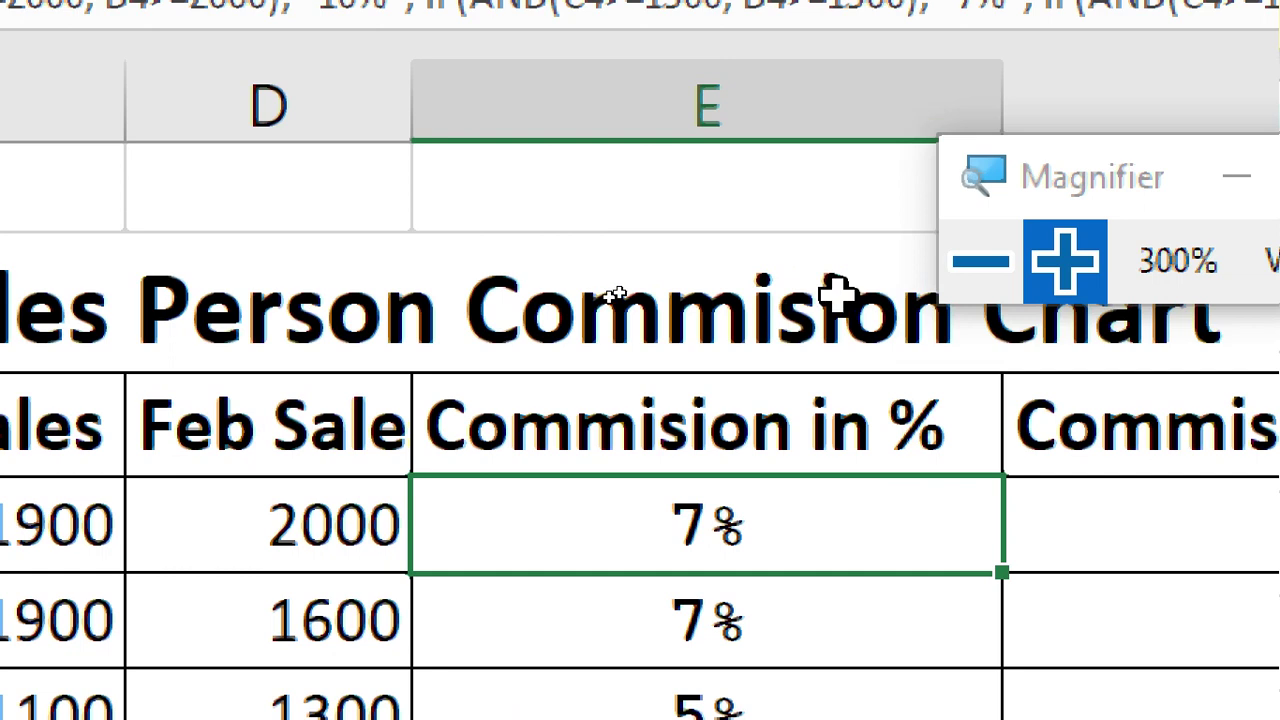
click(982, 260)
click(988, 260)
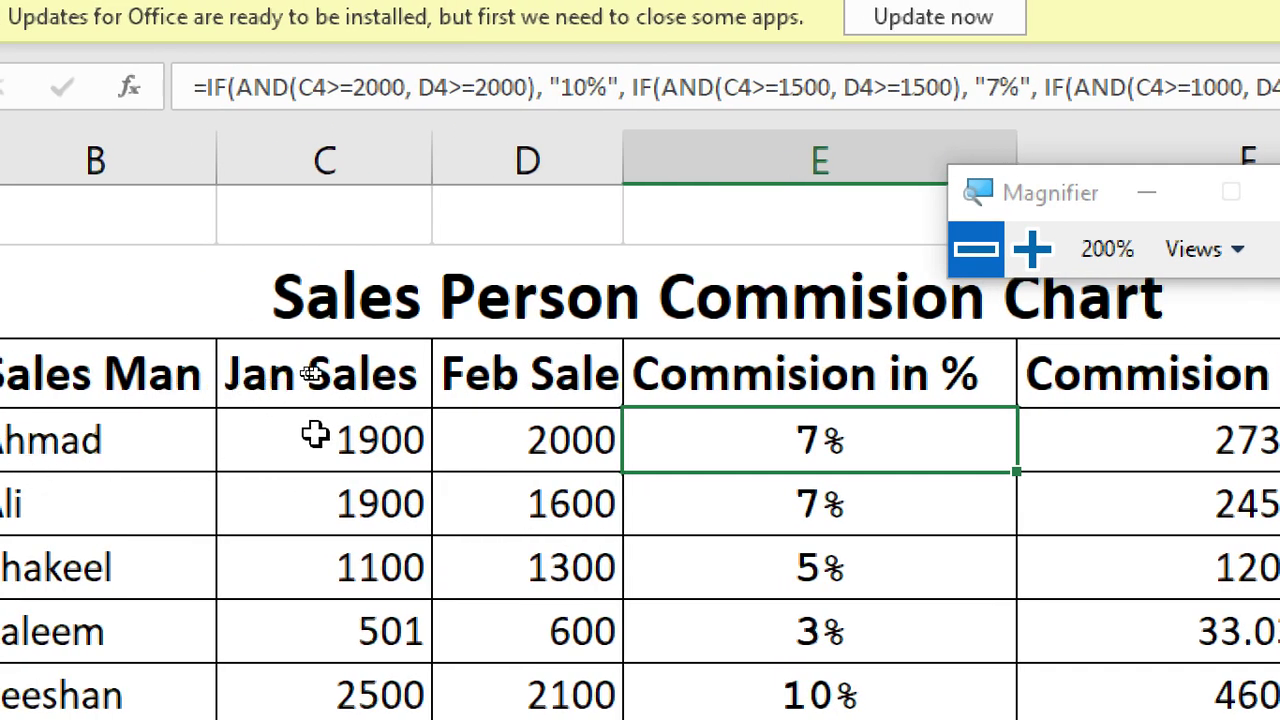
Step: Set the January sales in C4 to 2100
click(543, 460)
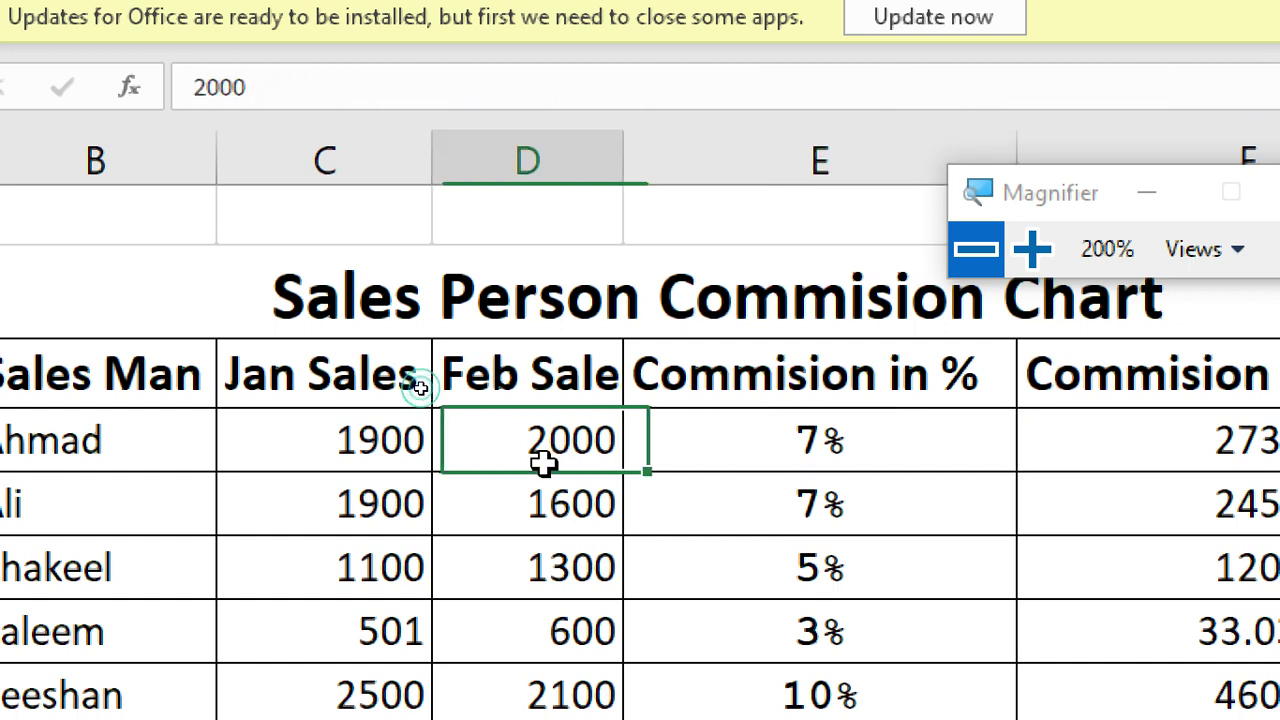
click(334, 488)
click(357, 437)
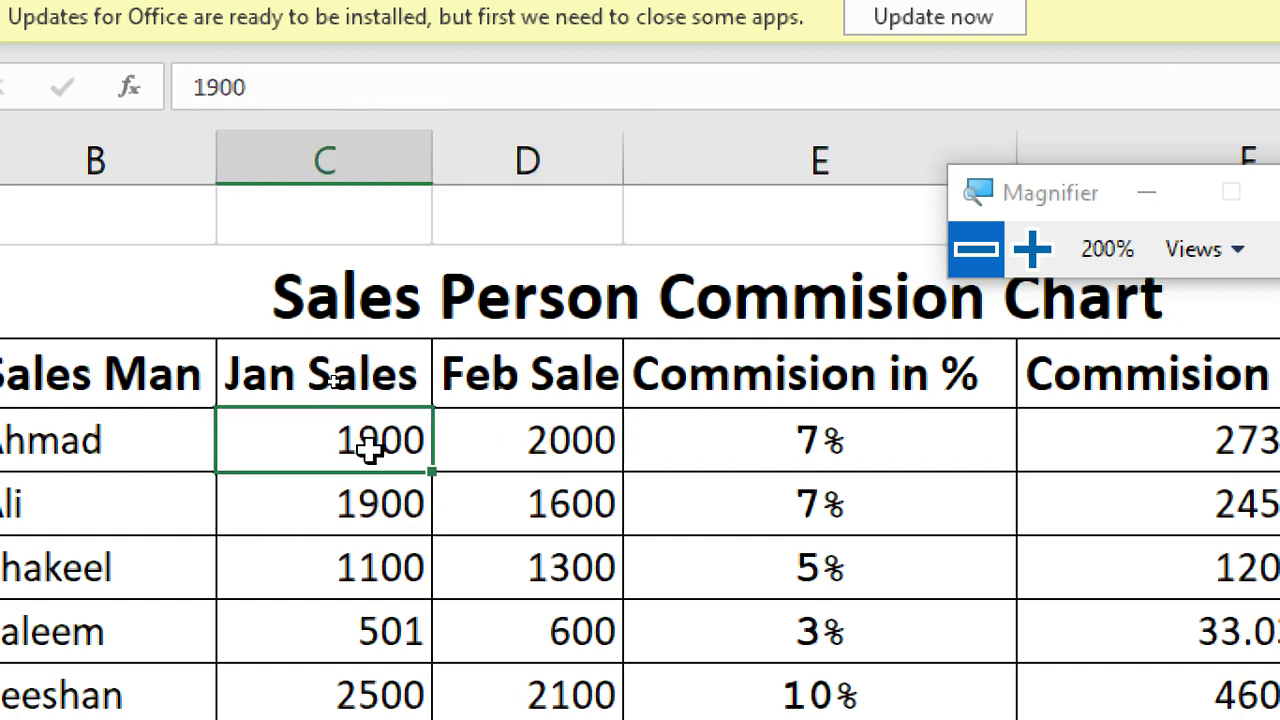
click(575, 437)
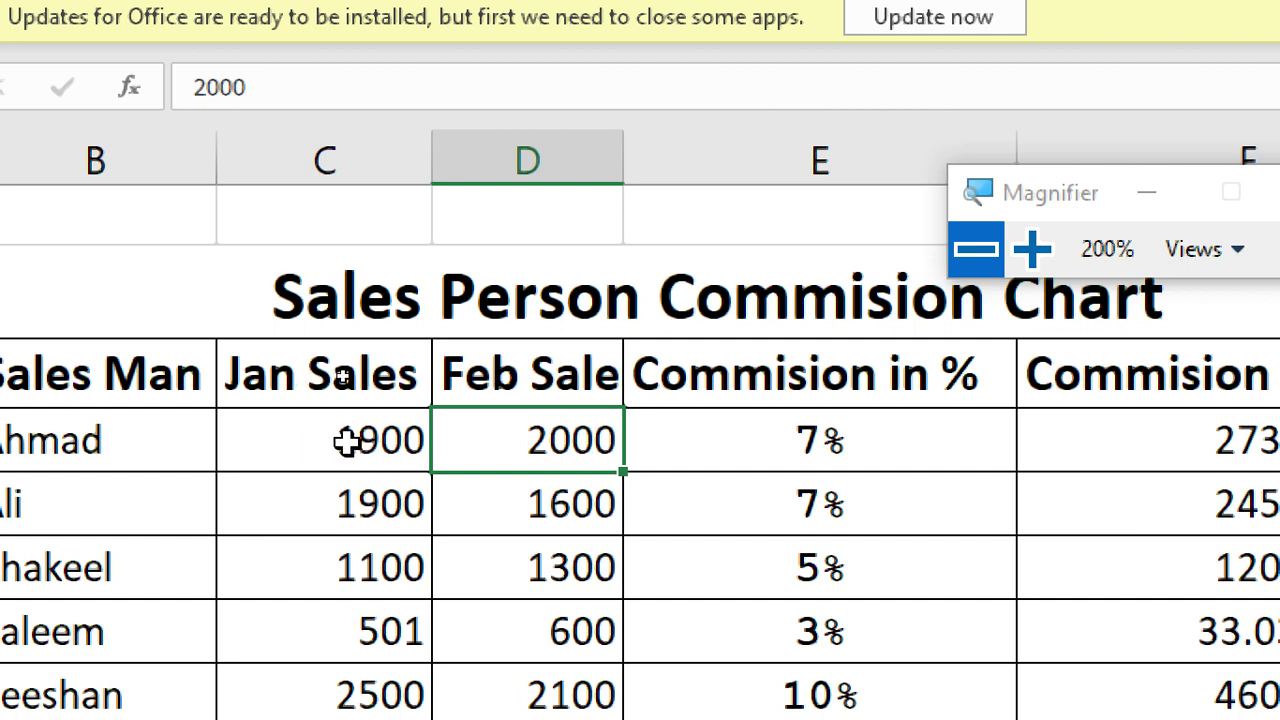
click(390, 440)
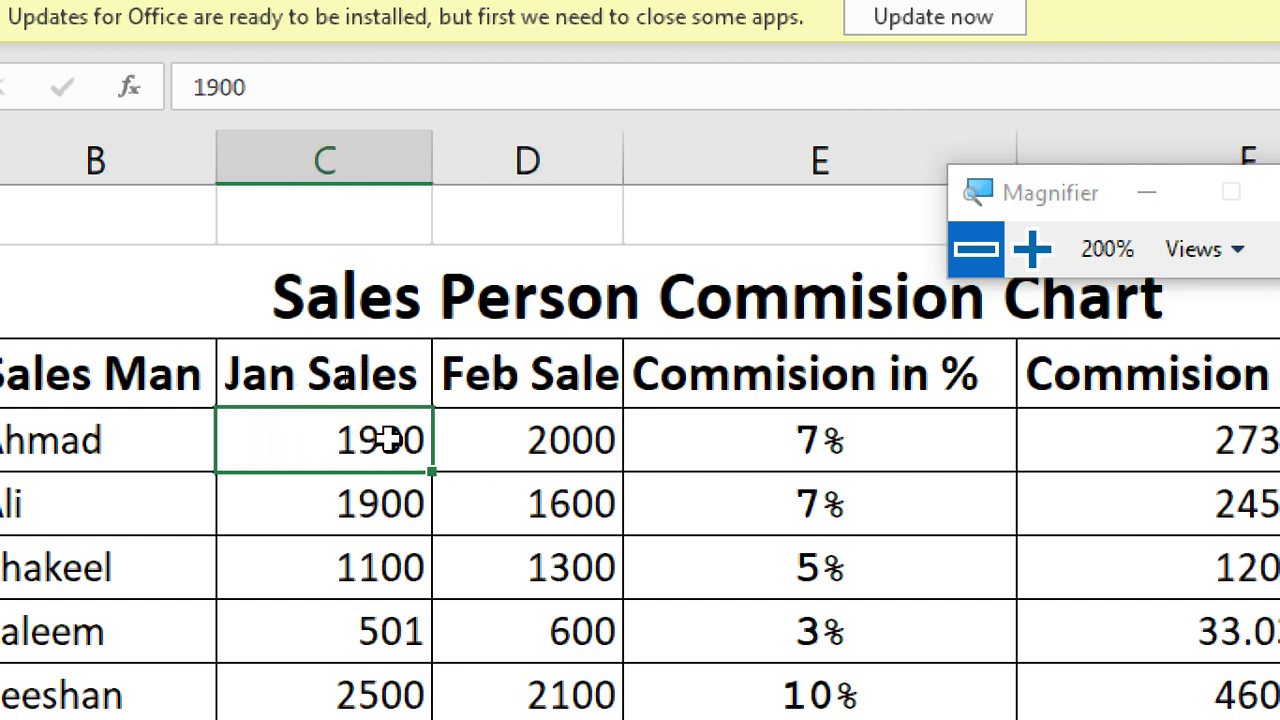
text(200)
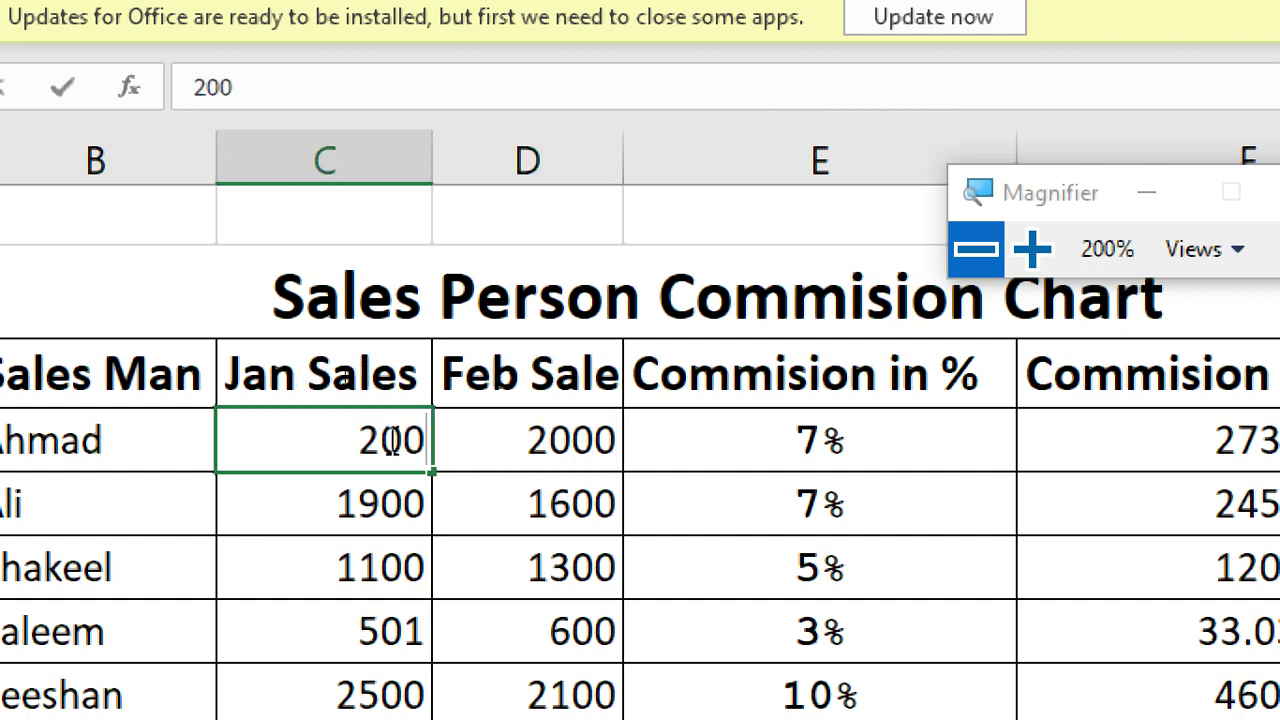
key(BackSpace)
key(BackSpace)
text(100)
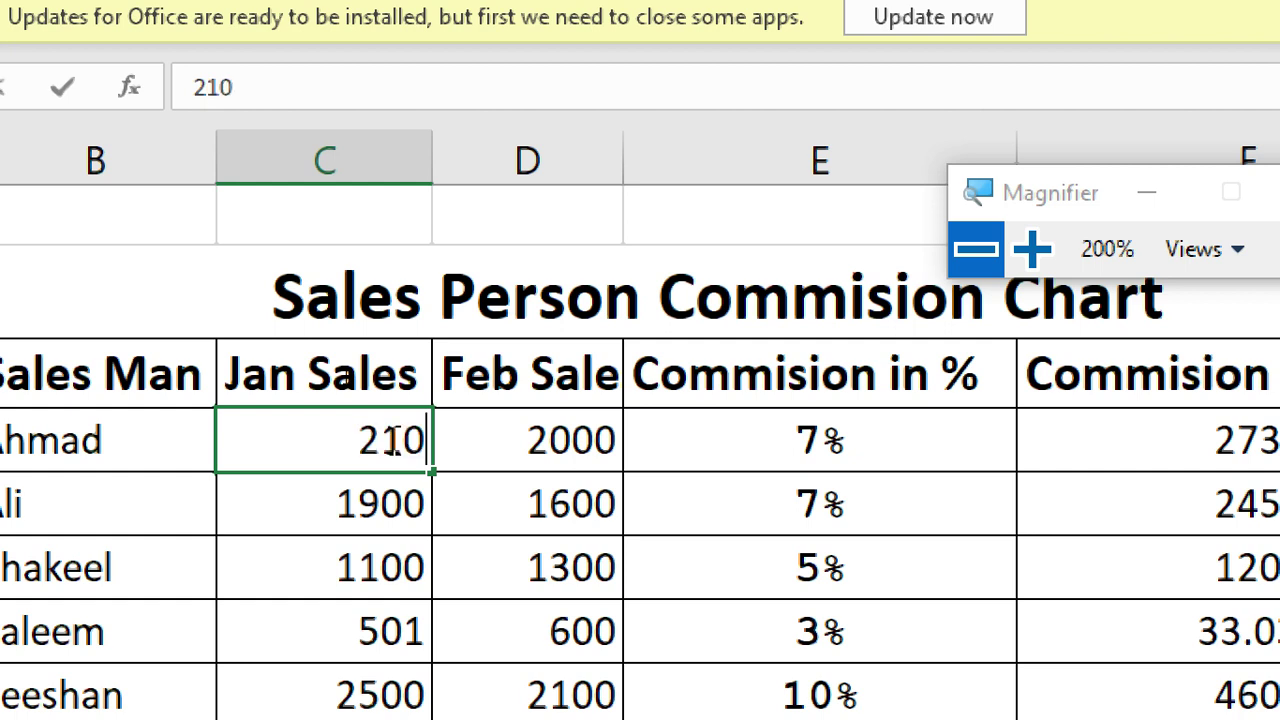
key(Return)
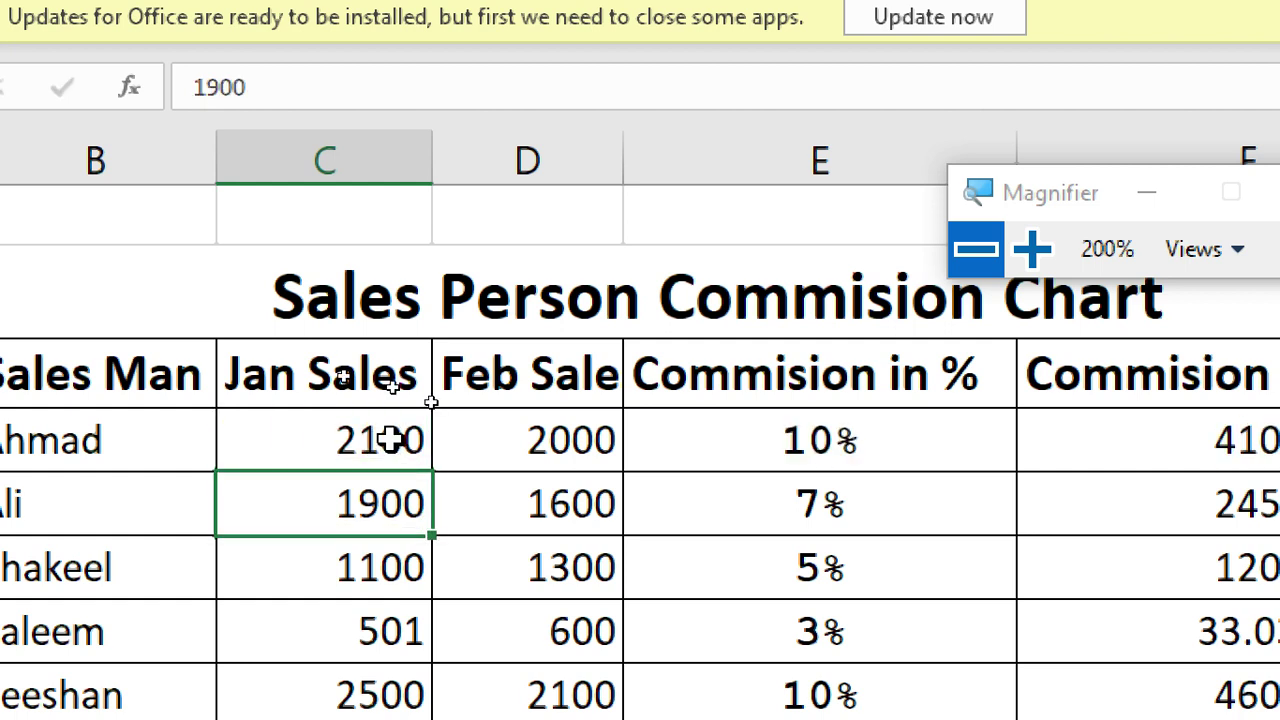
Step: Fill the commission percentage formula from E4 down through E8
click(915, 442)
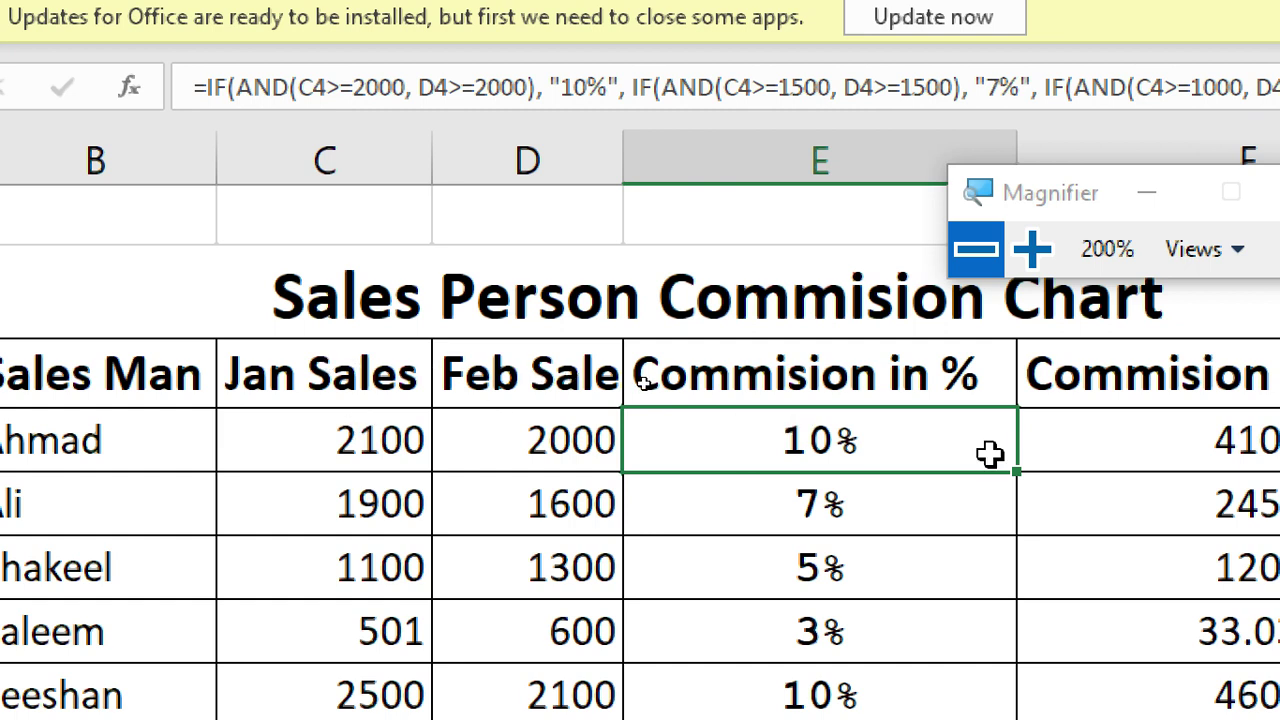
scroll(985, 455, down, 1)
scroll(980, 455, up, 1)
mouse_move(1018, 478)
mouse_down()
mouse_move(1023, 674)
mouse_move(1022, 632)
mouse_up()
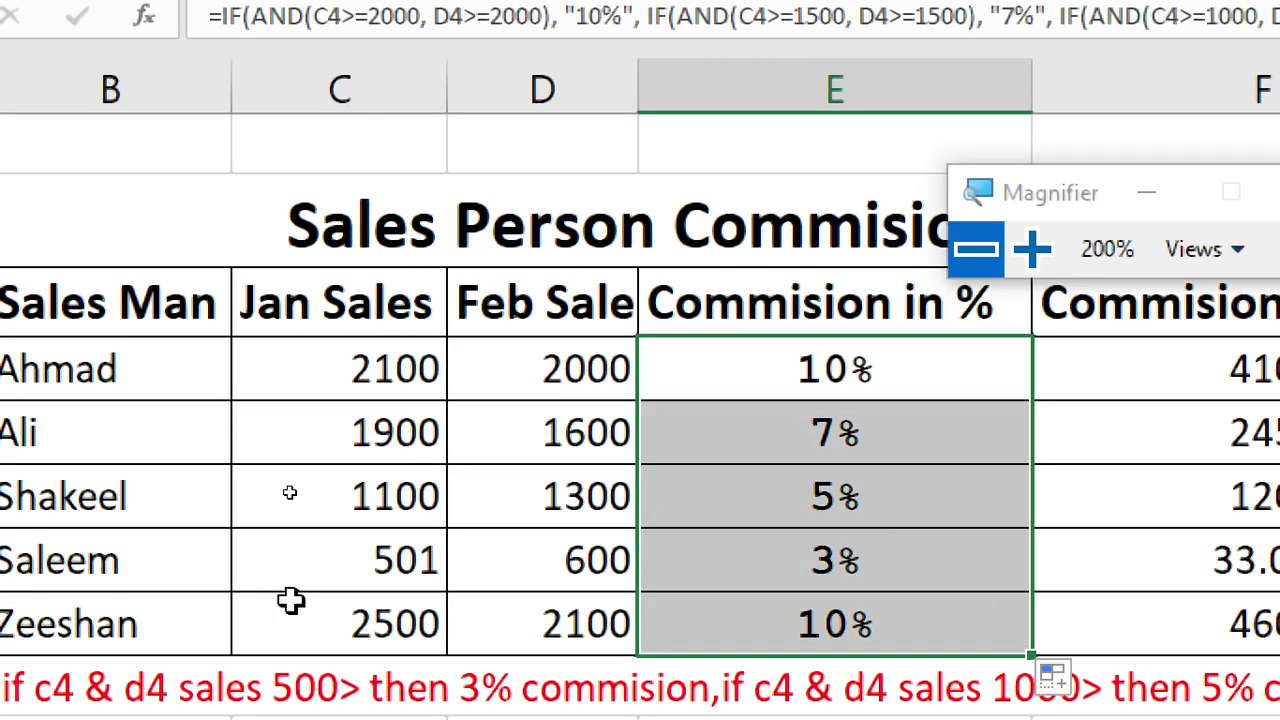
Step: Set the January sales in C7 to 300
click(422, 558)
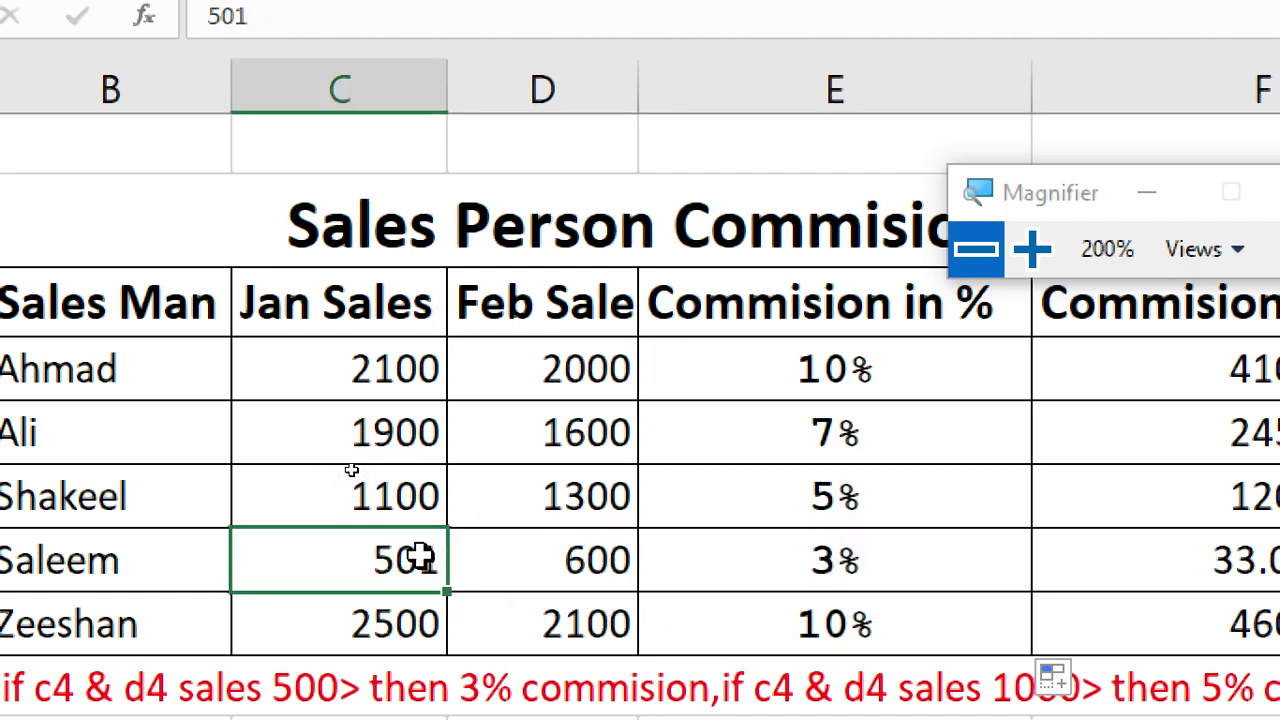
click(405, 553)
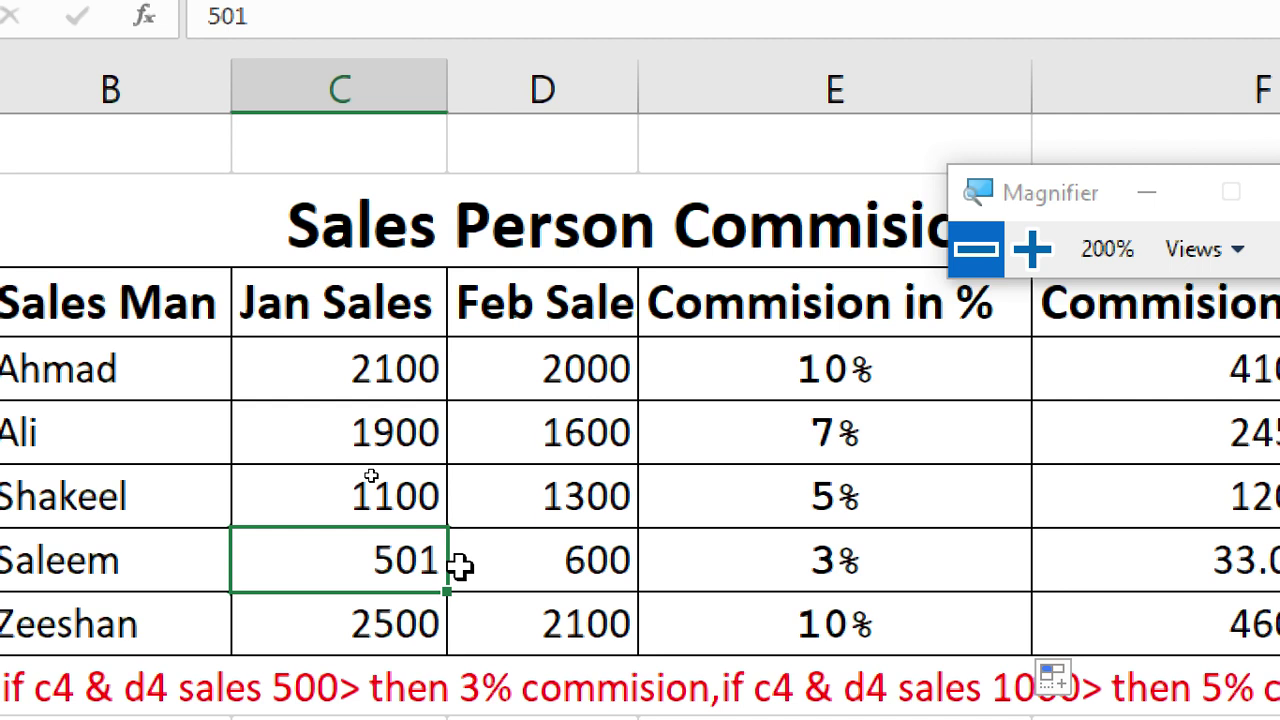
text(300)
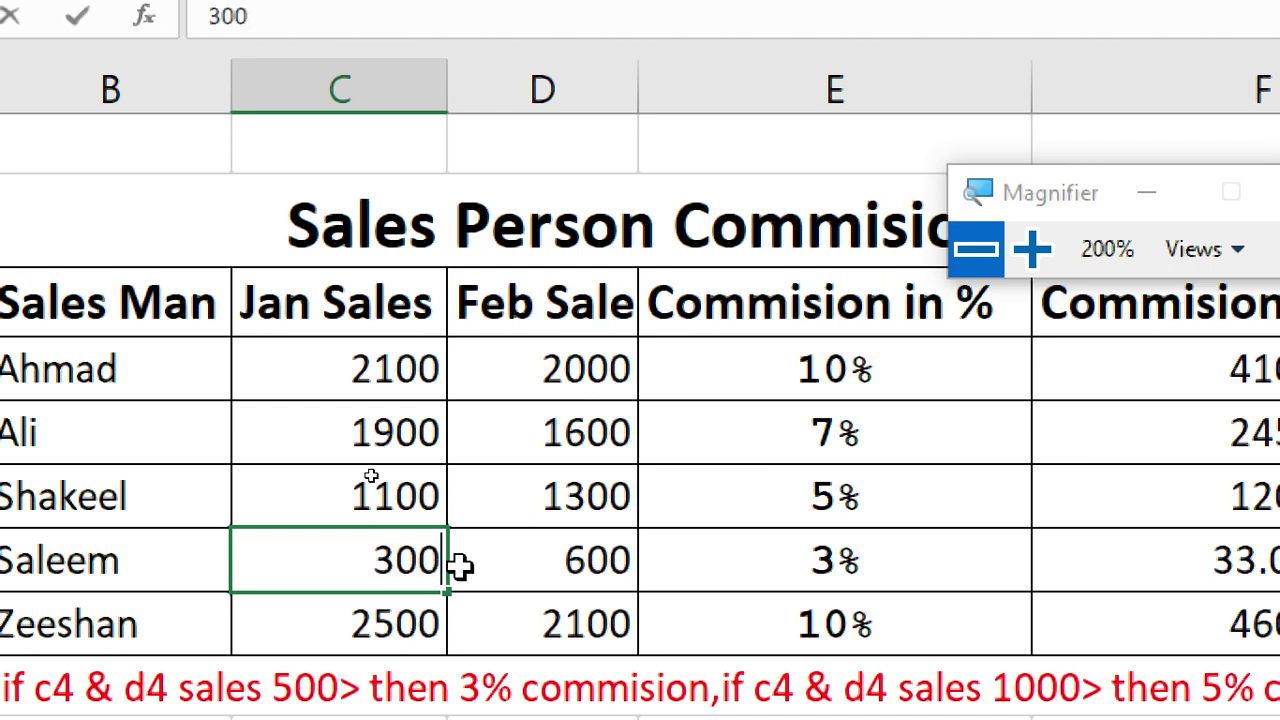
click(733, 487)
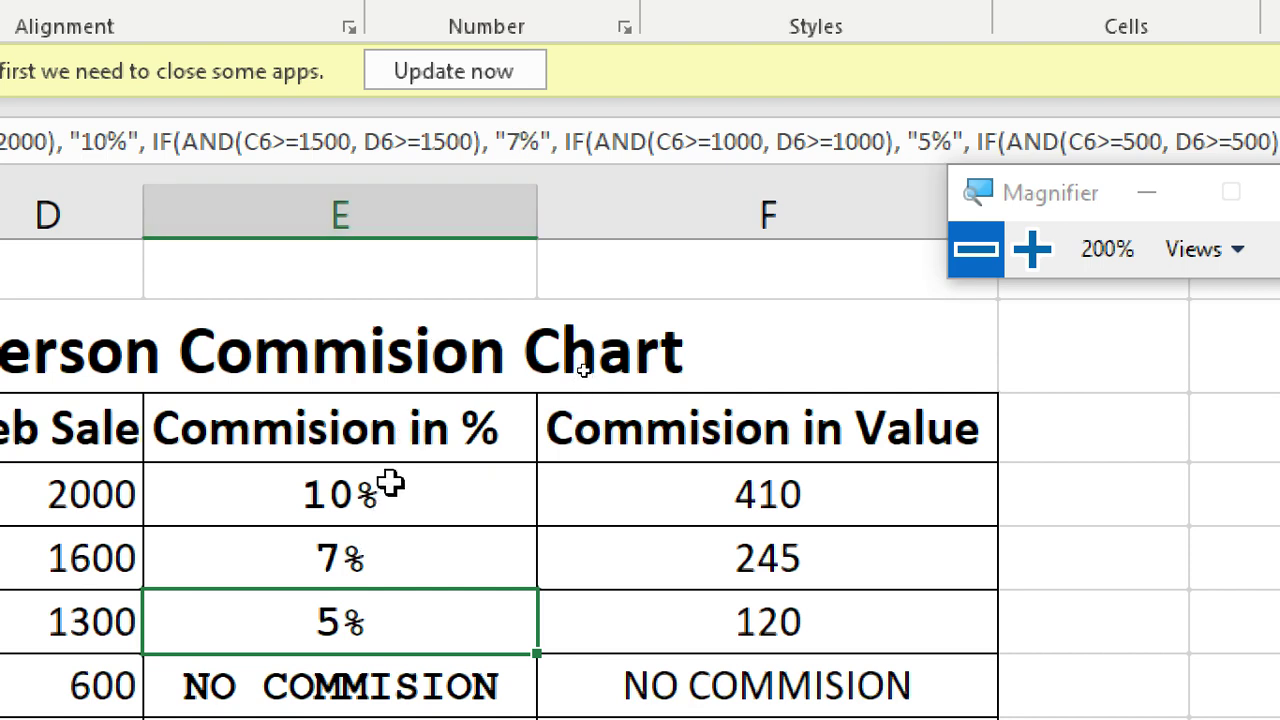
Step: Set the January sales in C4 to 5000 and the February sales in D4 to 6000, and check the commission value in F4
click(836, 498)
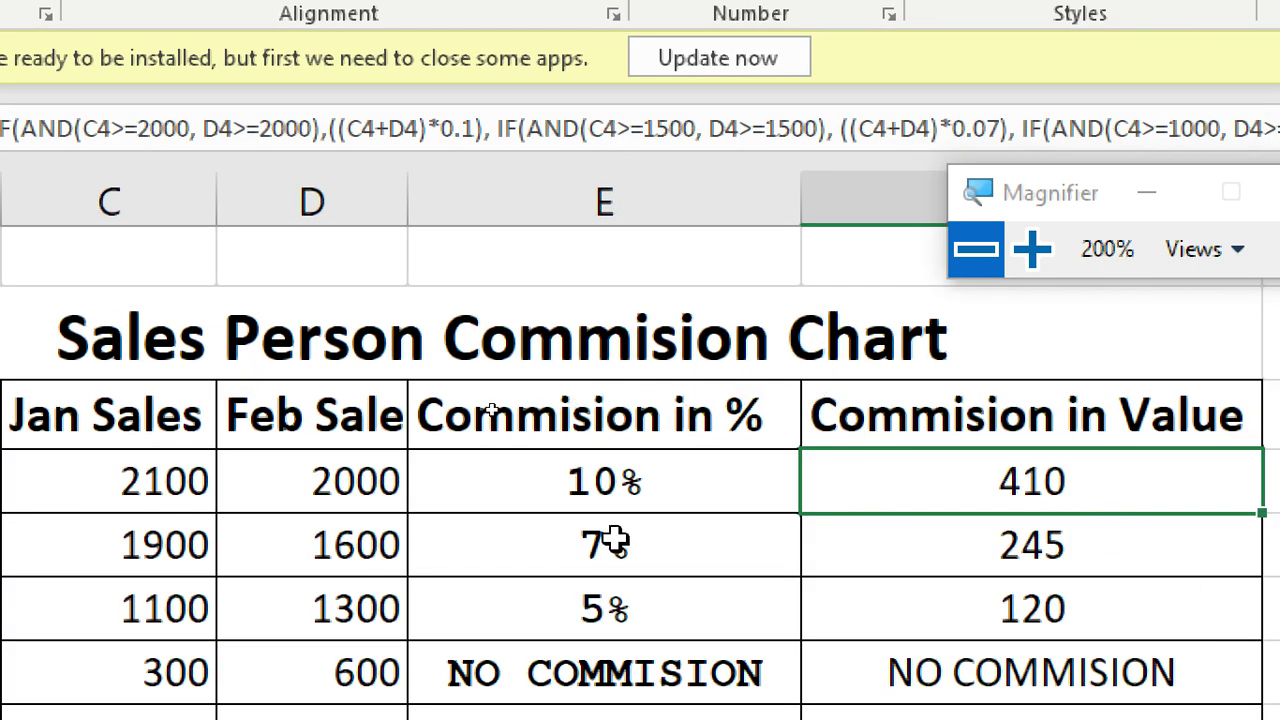
click(140, 475)
text(5000)
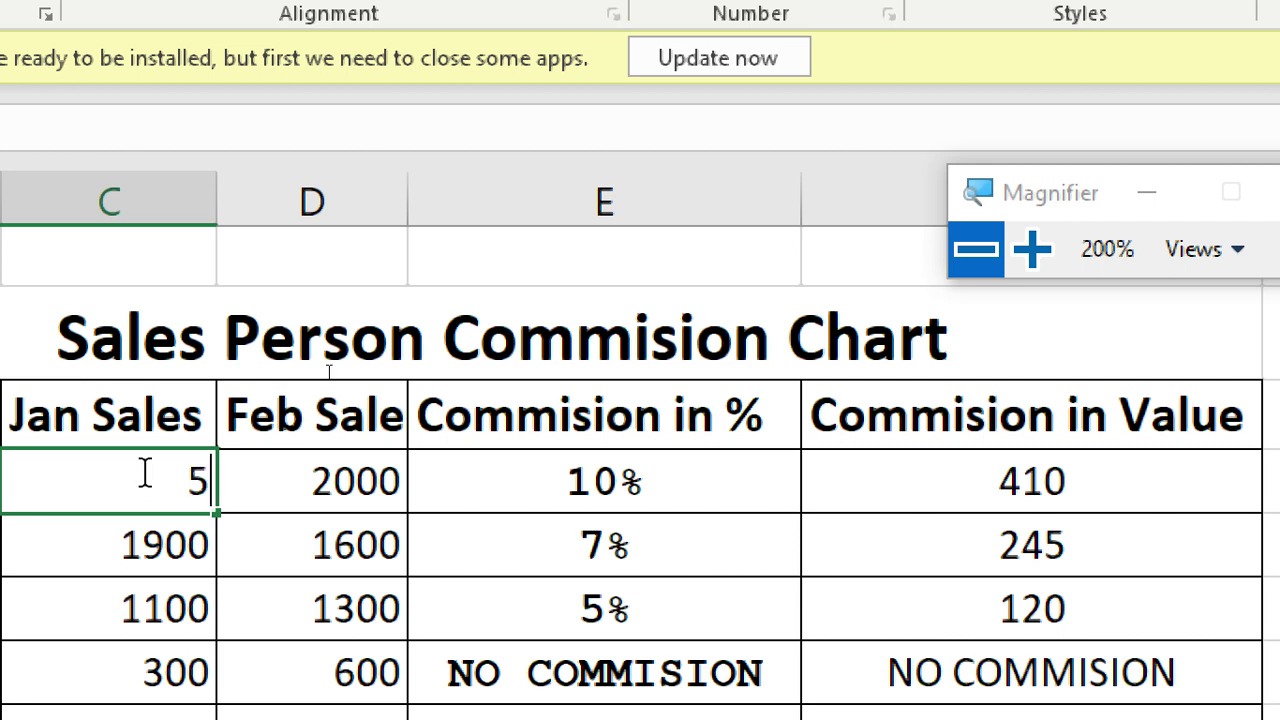
click(362, 481)
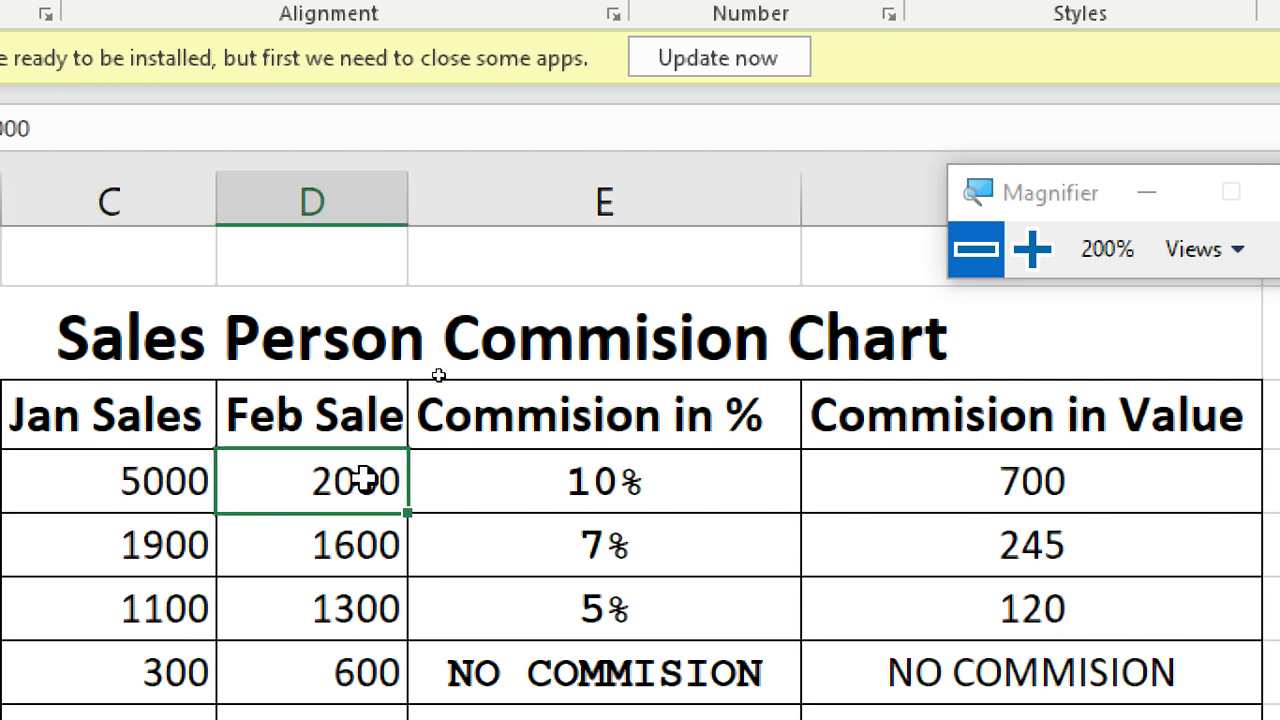
text(6000)
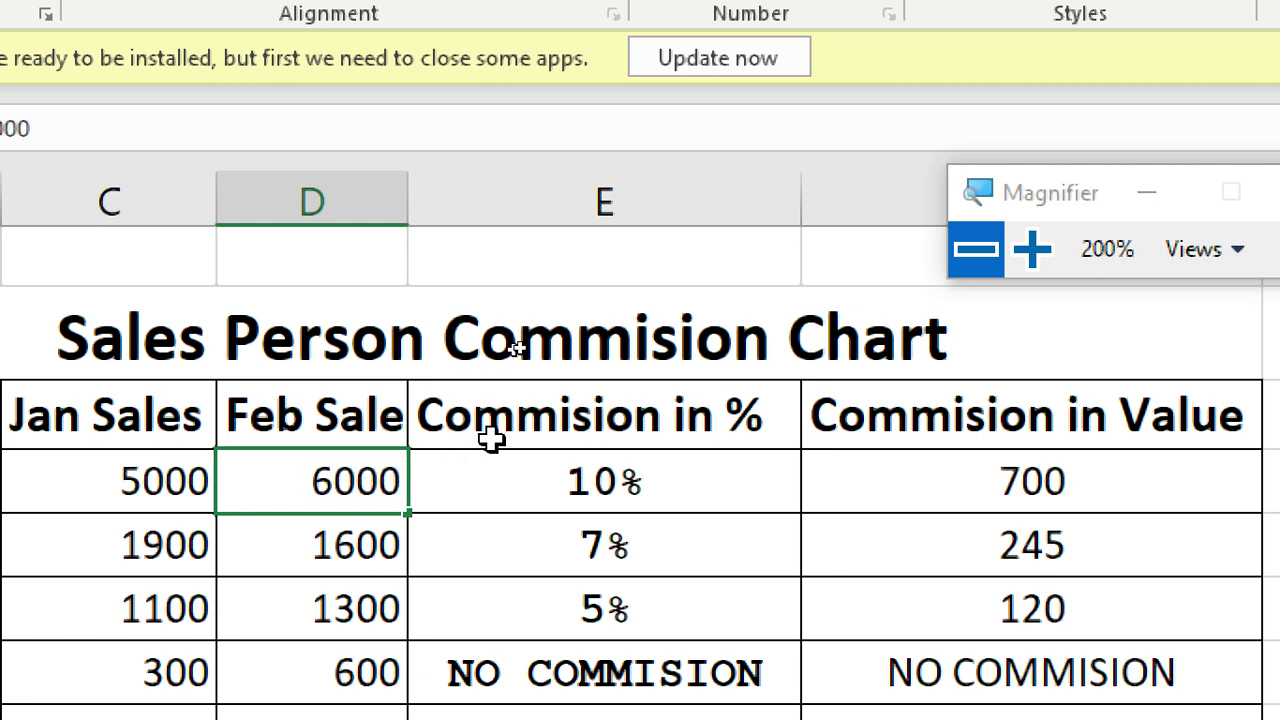
click(1140, 522)
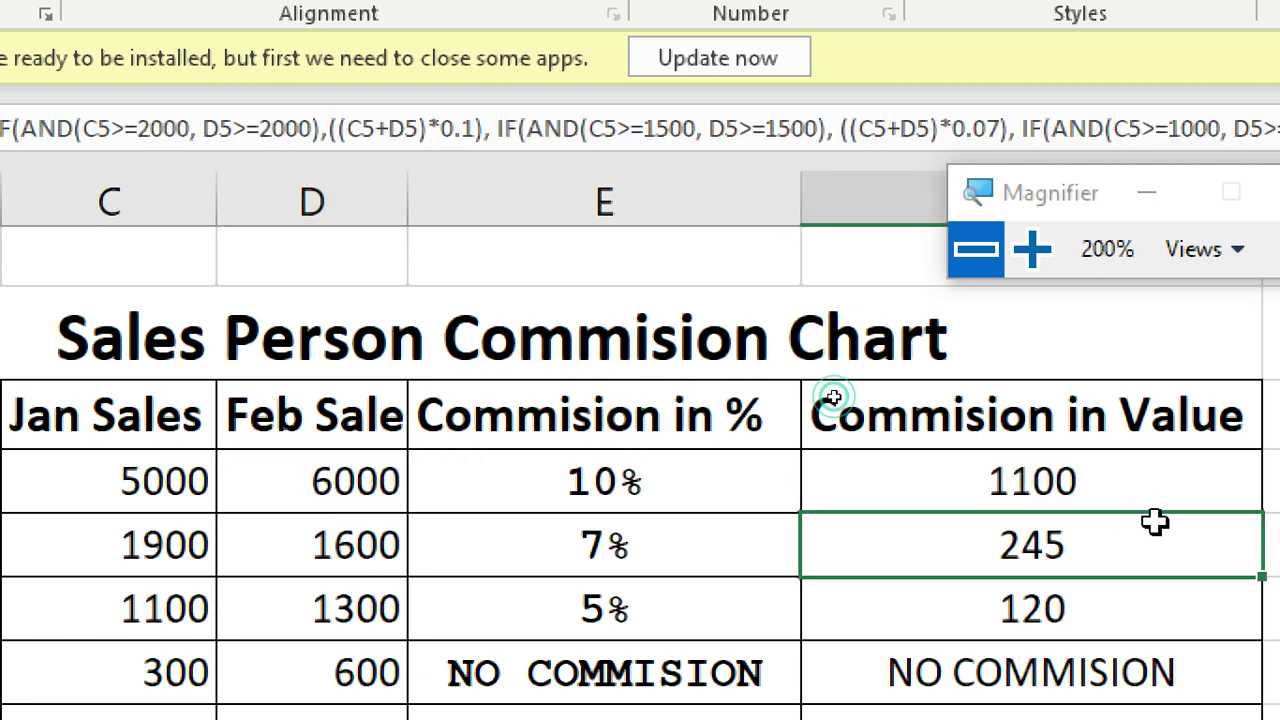
click(1087, 472)
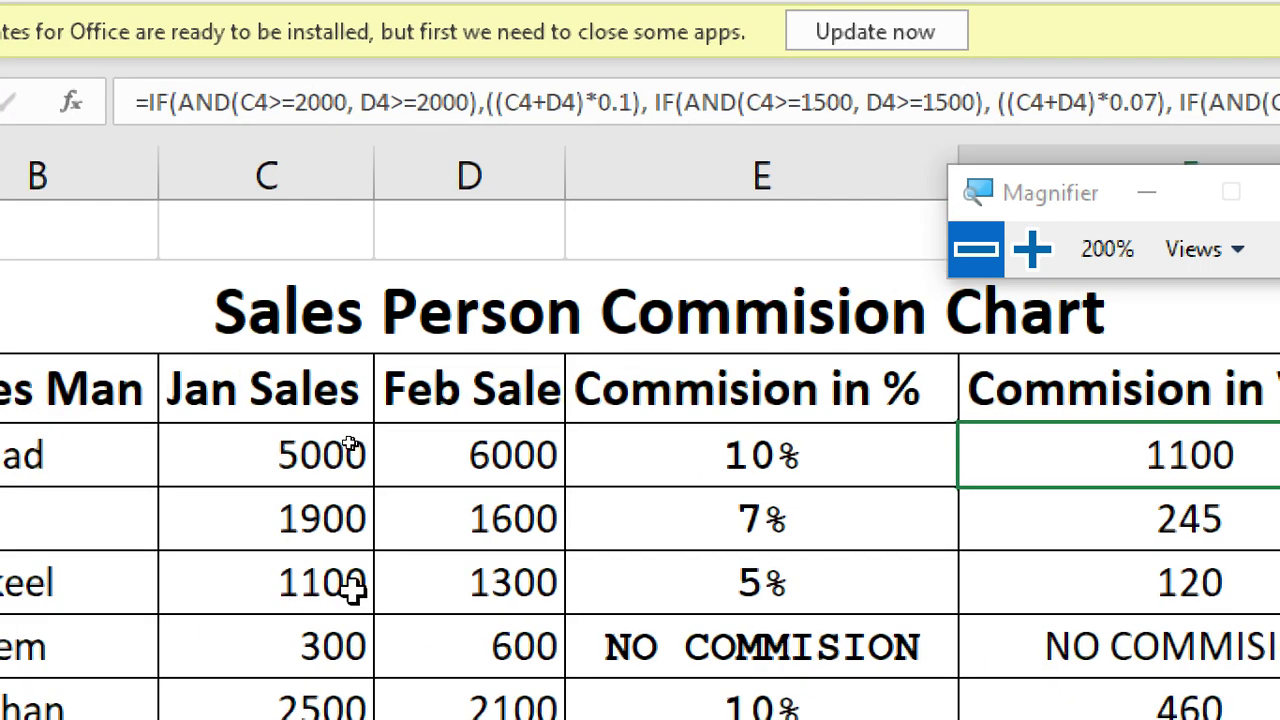
Step: Set the January sales in C6 to 900 and inspect the commission percentage formula in E6
click(340, 588)
text(900)
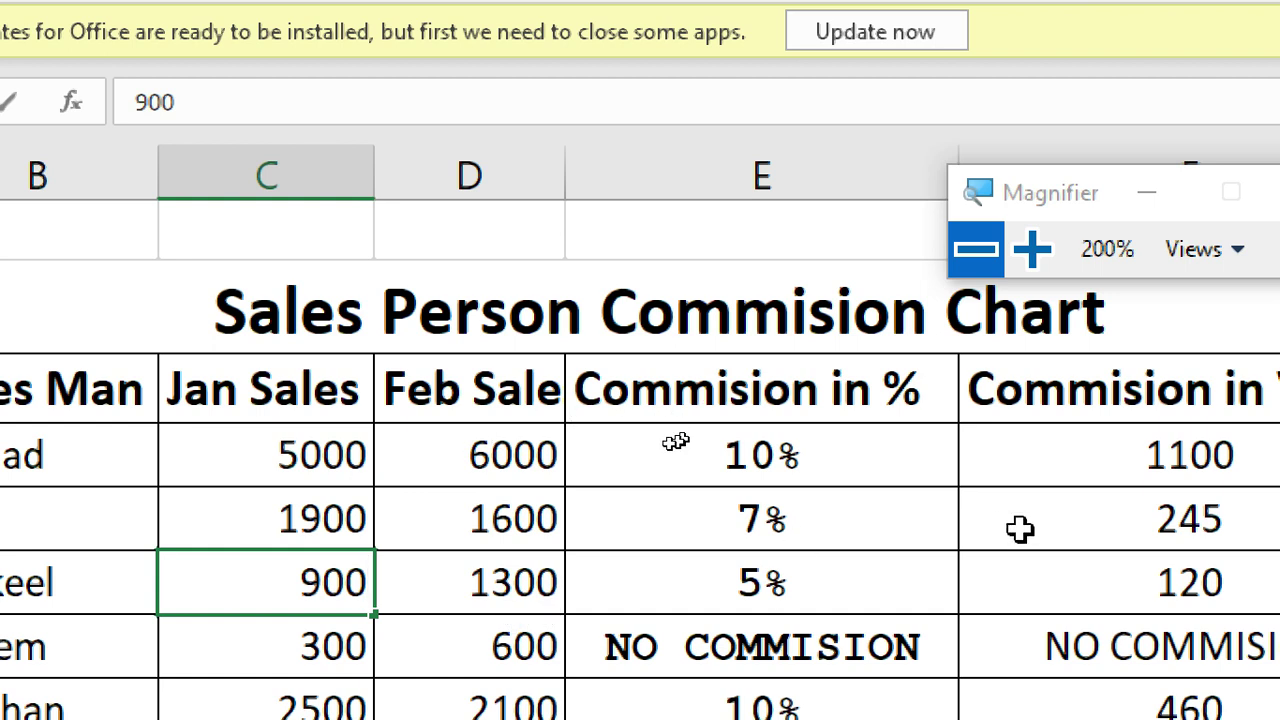
click(916, 598)
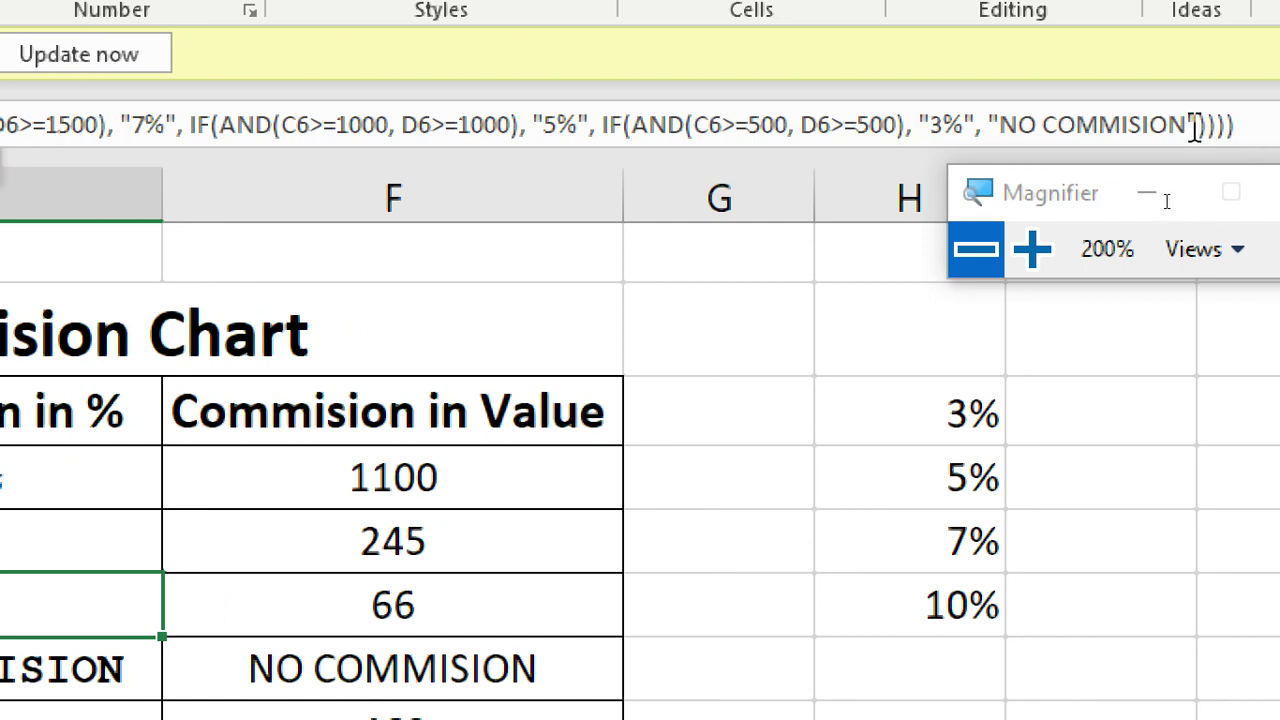
click(972, 258)
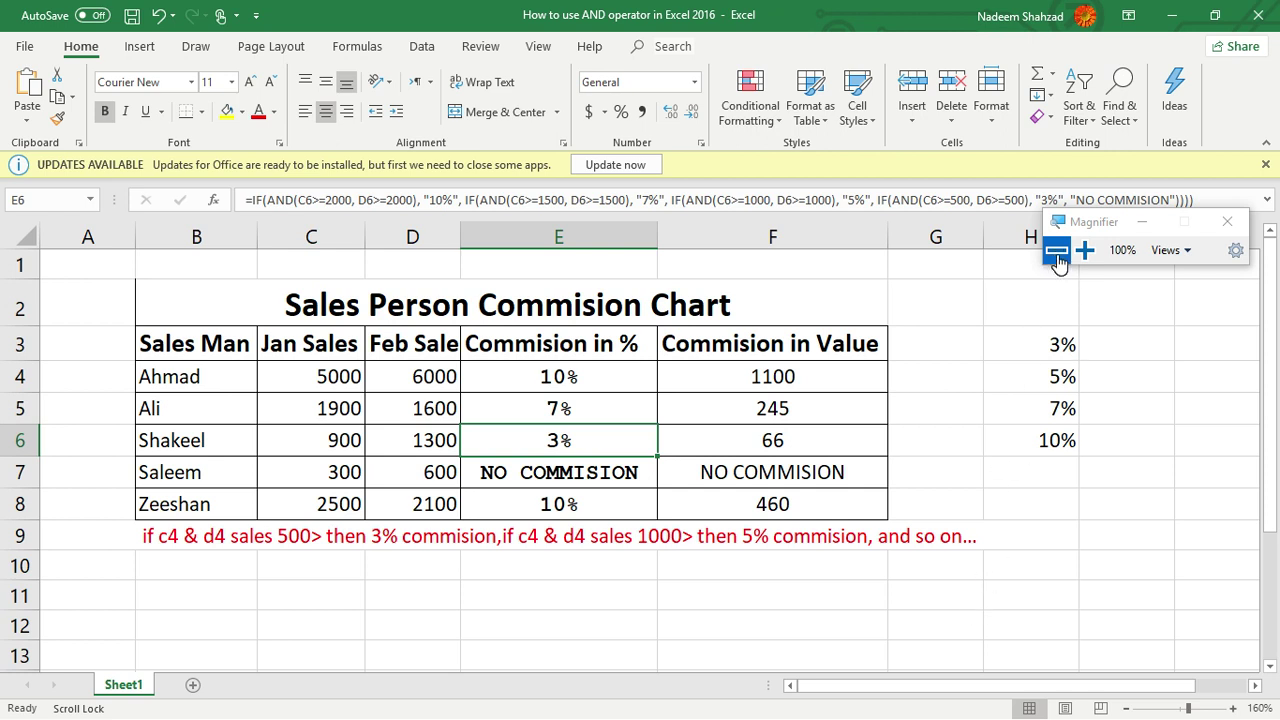
Step: Put away the workbook and the Video-14 folder window, and bring up the image "abdul funzone ads.jpg" in Photos
click(1170, 15)
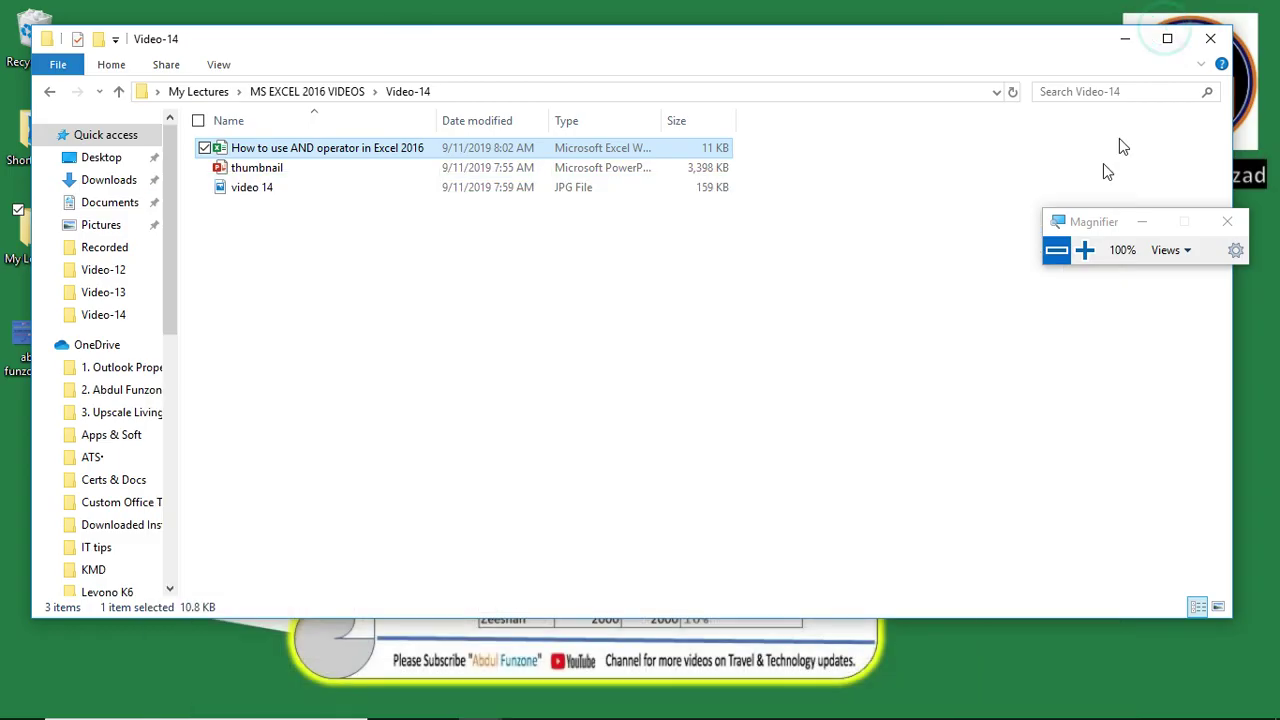
click(1210, 40)
click(922, 709)
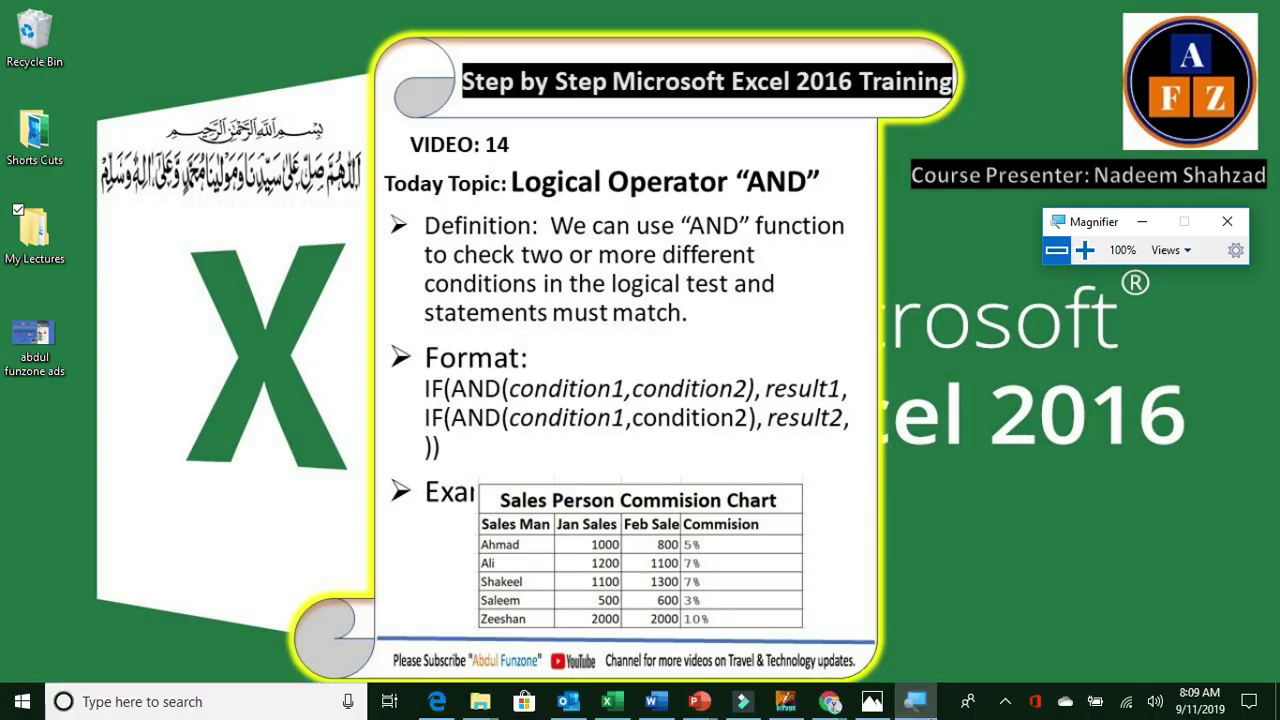
click(872, 701)
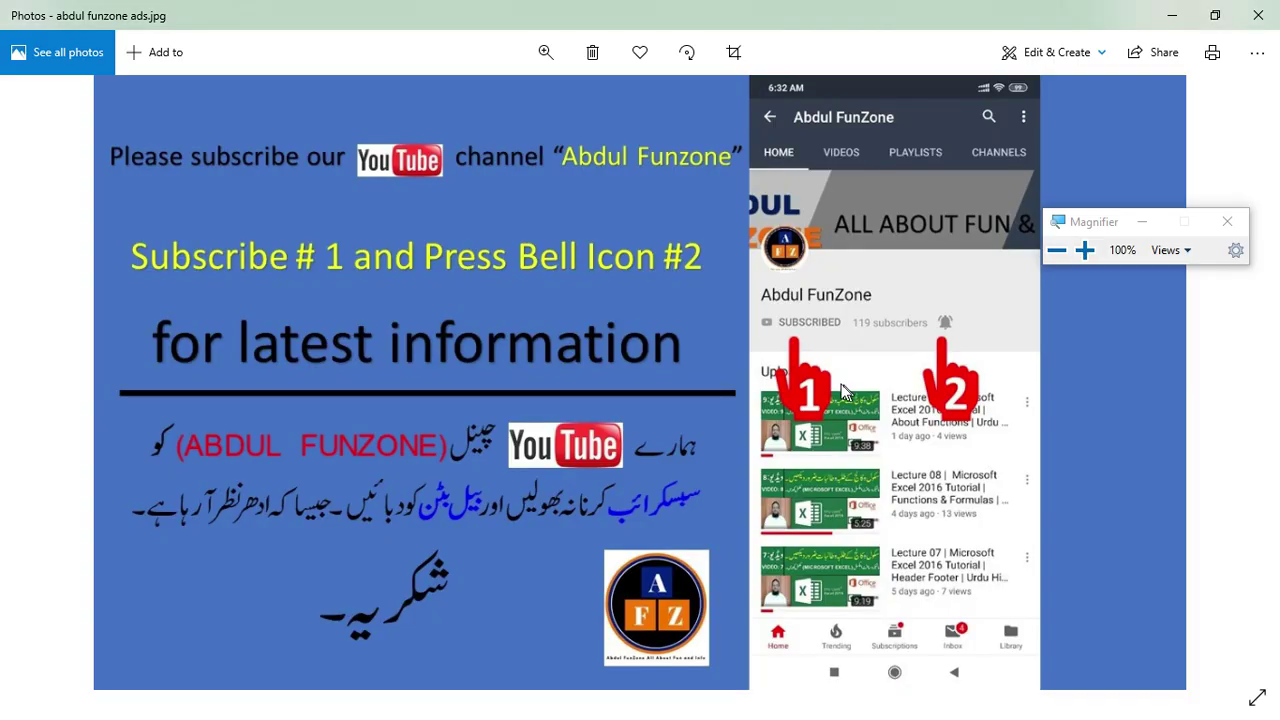